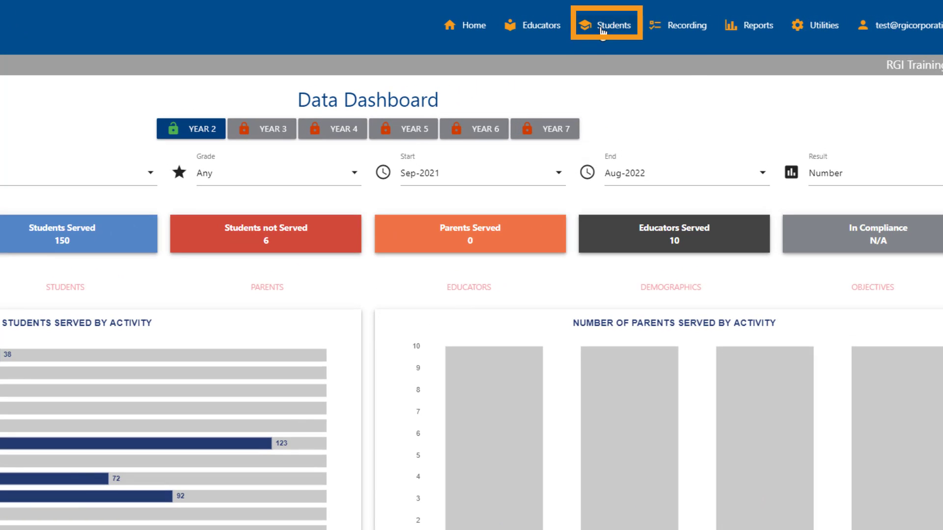
pyautogui.click(646, 23)
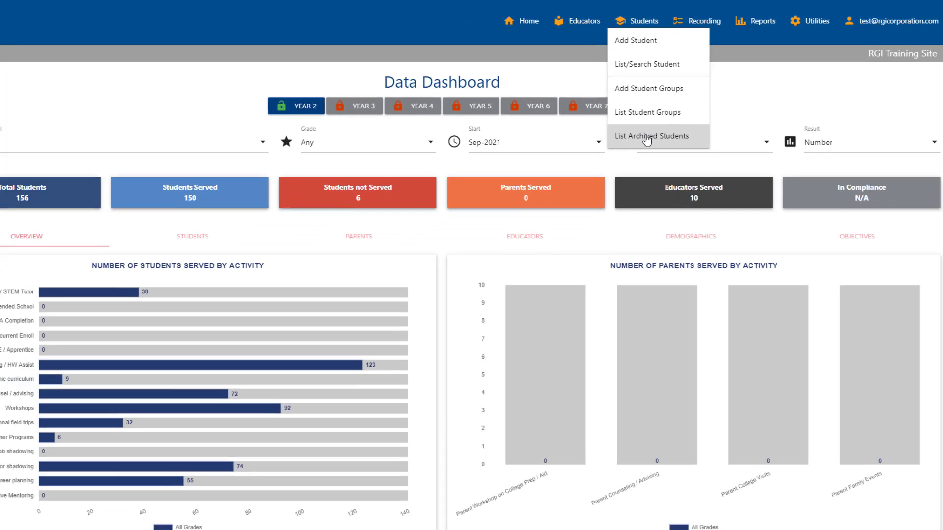
pyautogui.click(618, 166)
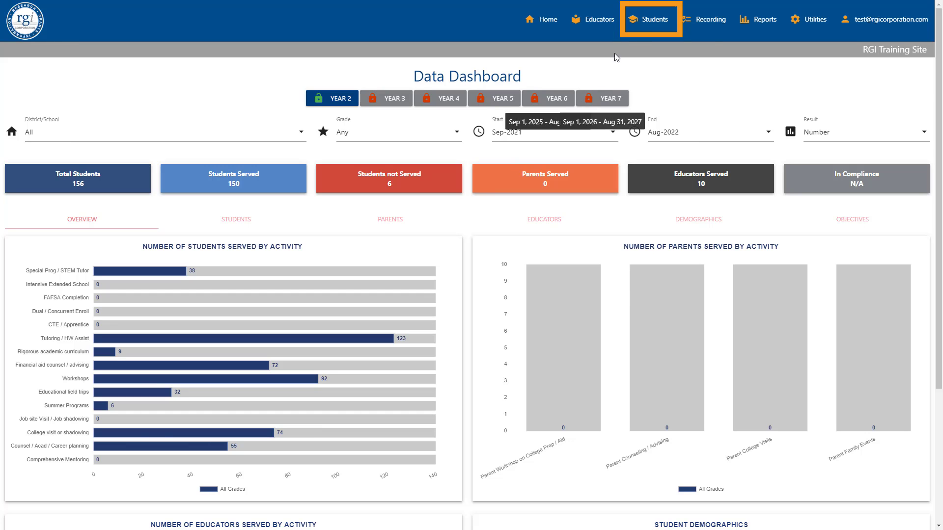
# Start adding a new student and set the school to WSU Test Middle School and the grade level to 8th
pyautogui.click(650, 25)
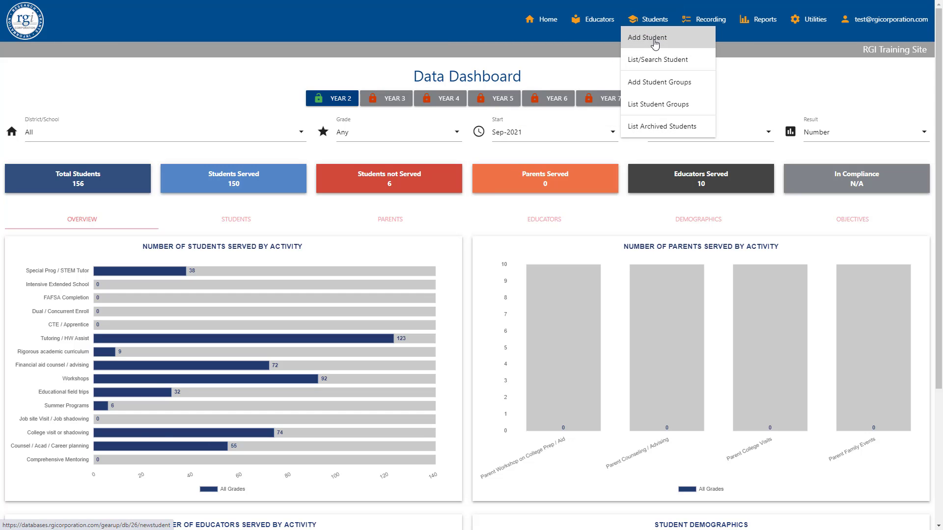
pyautogui.click(654, 43)
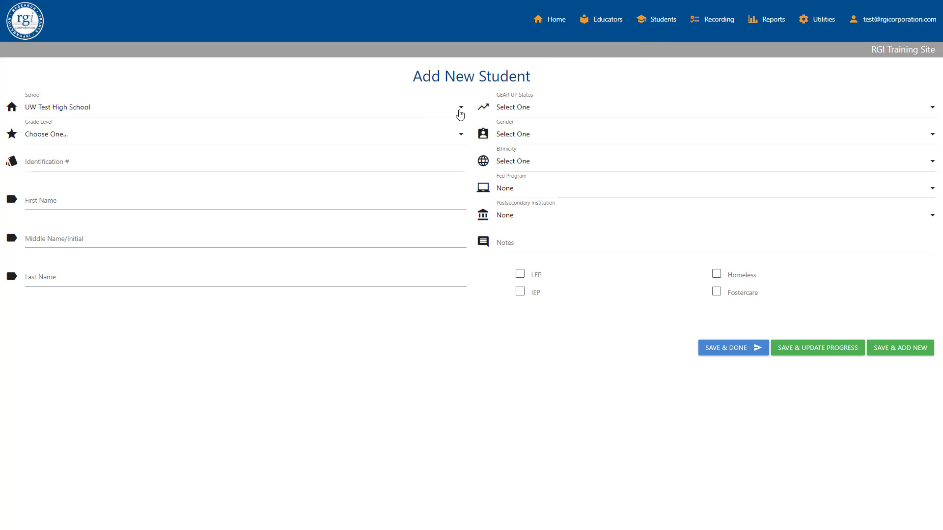
pyautogui.click(459, 113)
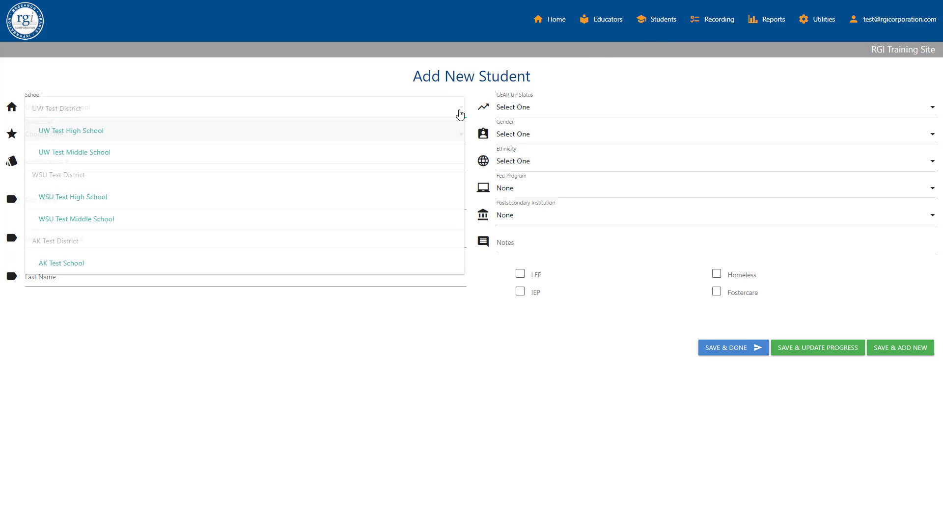
pyautogui.click(453, 222)
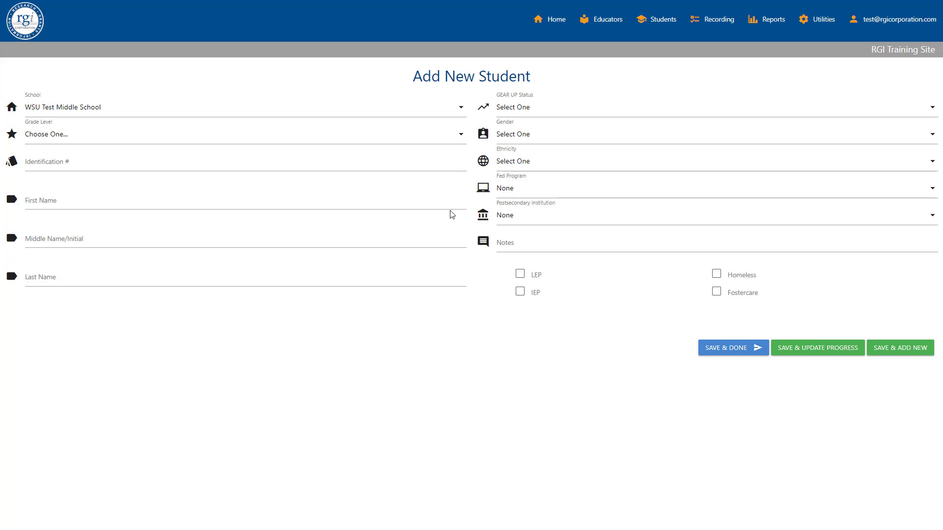
pyautogui.click(462, 135)
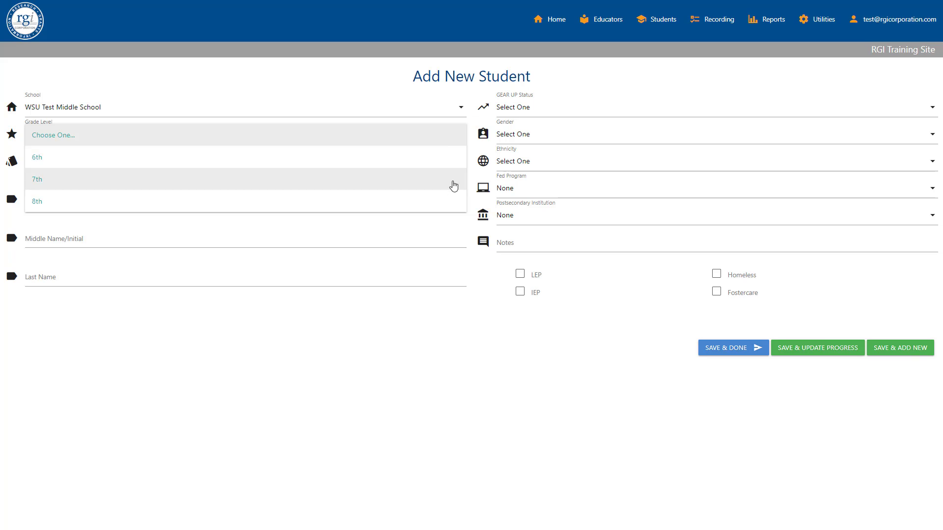
pyautogui.click(448, 201)
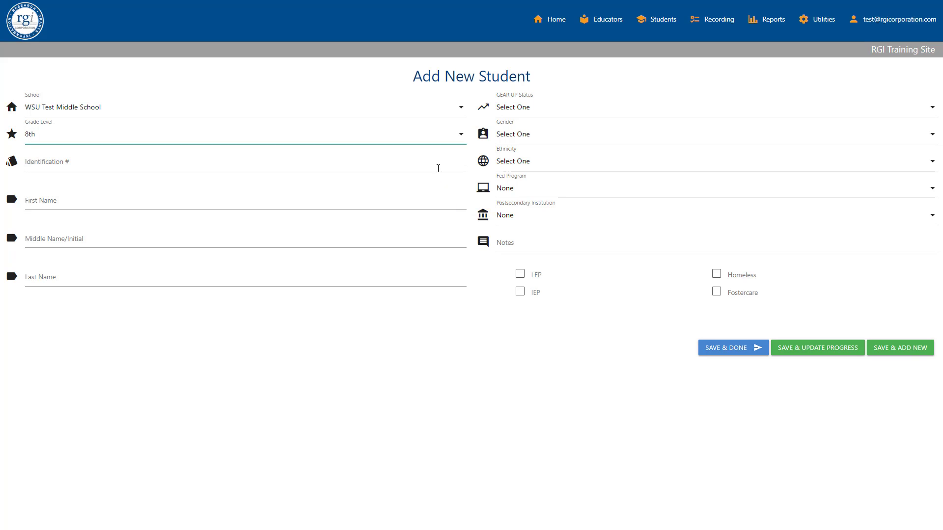
# Enter the new student's identification number, first name, middle initial and last name
pyautogui.click(437, 165)
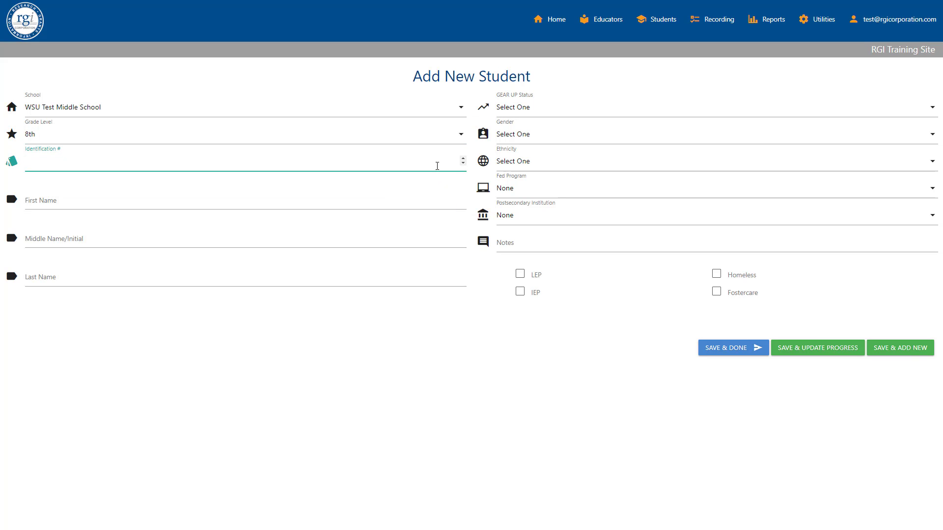
pyautogui.click(405, 201)
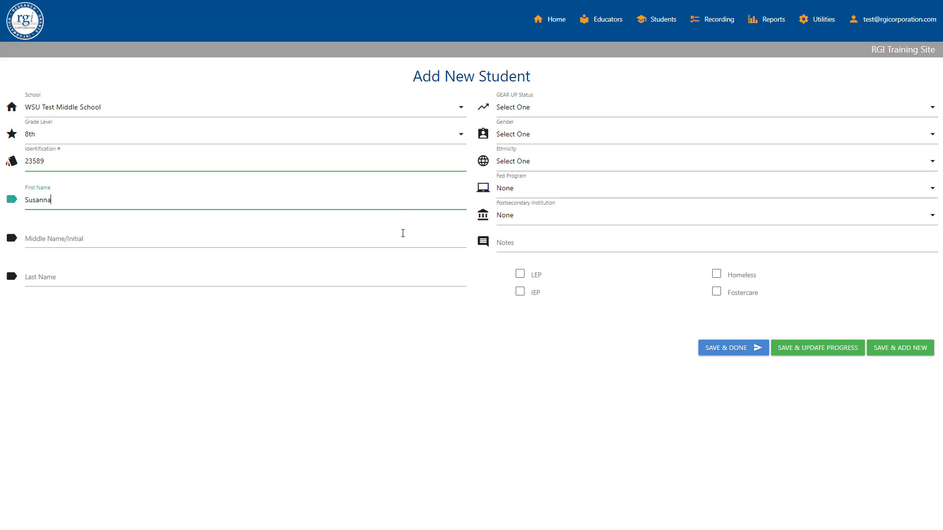
pyautogui.click(403, 239)
pyautogui.write('M')
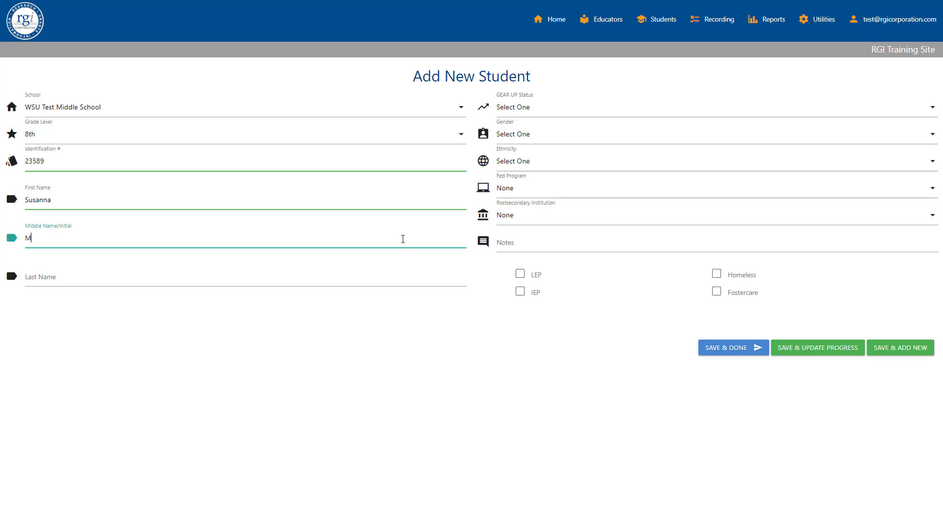
pyautogui.click(398, 281)
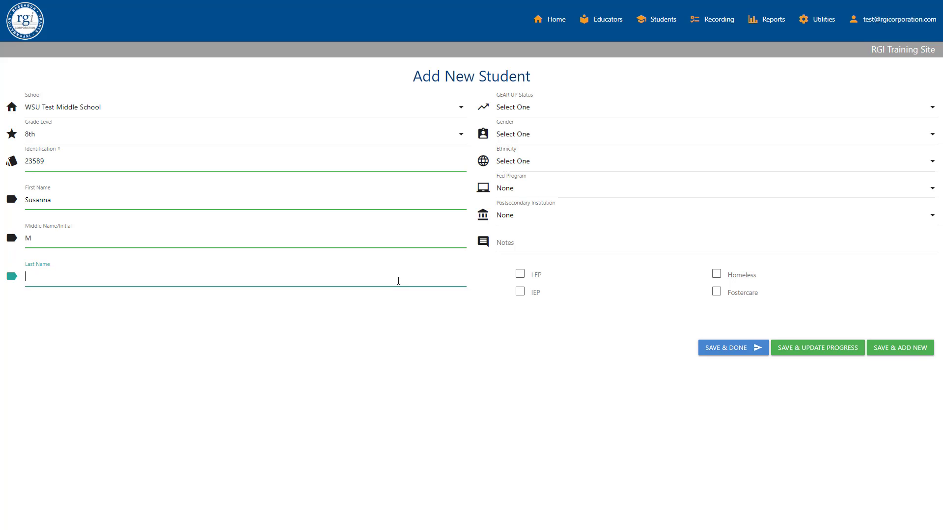
# Set the student's GEAR UP status to New, gender to Female and ethnicity to Hispanic or Latino
pyautogui.click(725, 118)
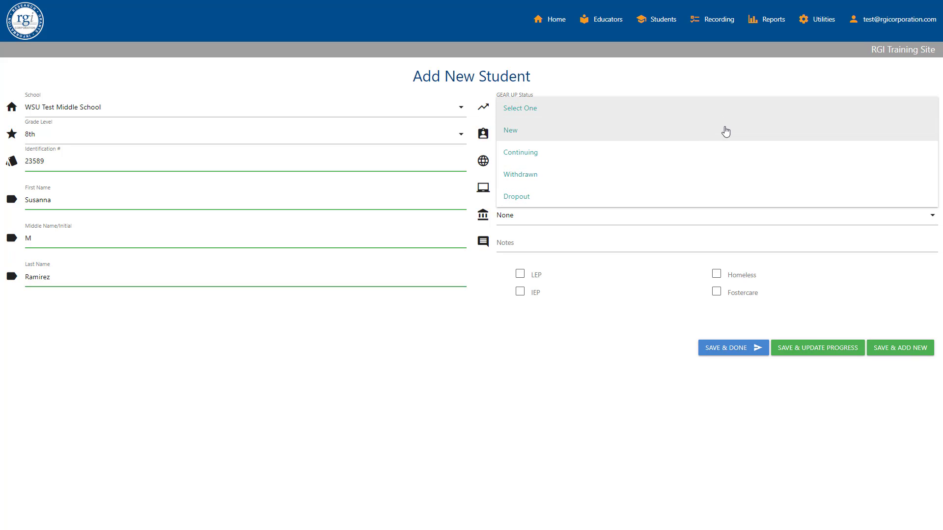
pyautogui.click(725, 132)
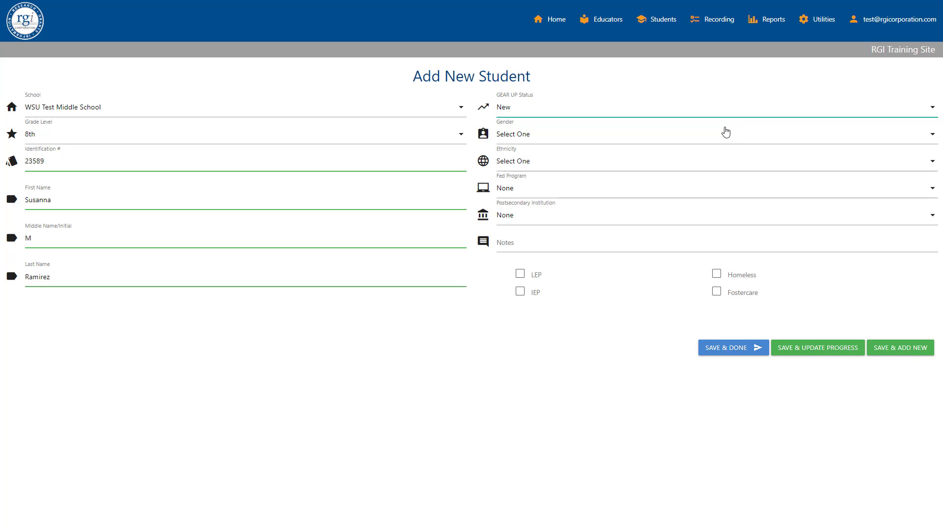
pyautogui.click(725, 134)
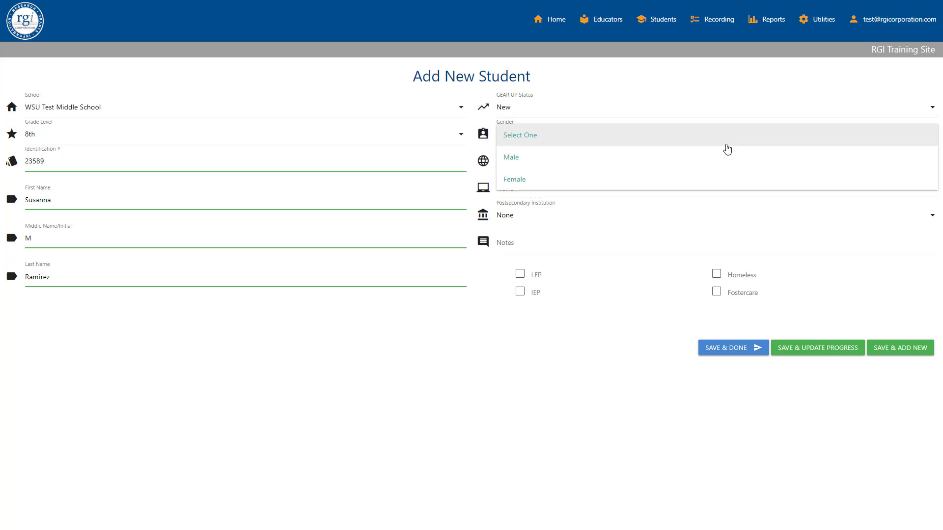
pyautogui.click(727, 179)
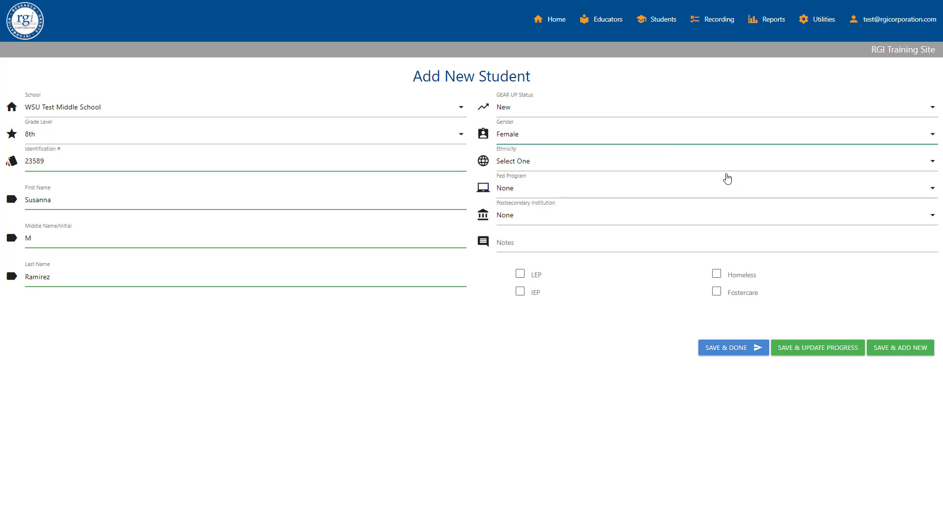
pyautogui.click(716, 166)
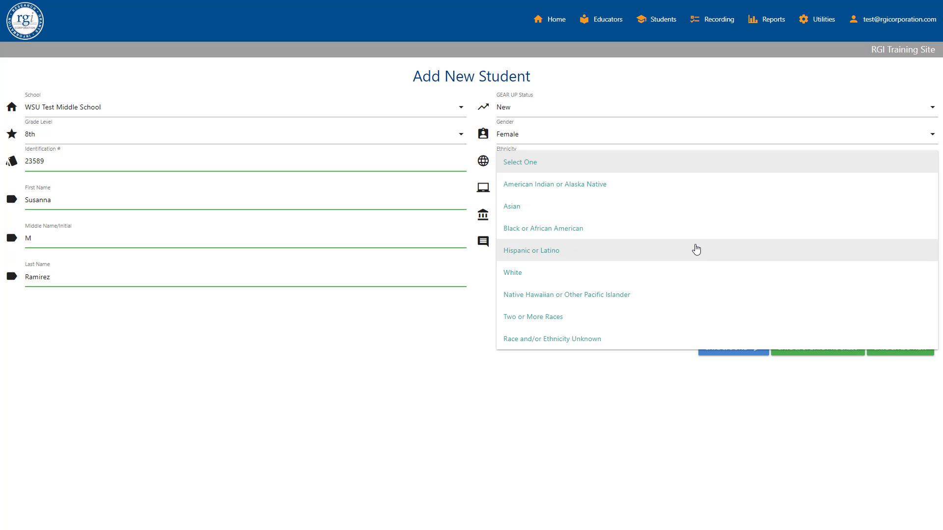
pyautogui.click(696, 251)
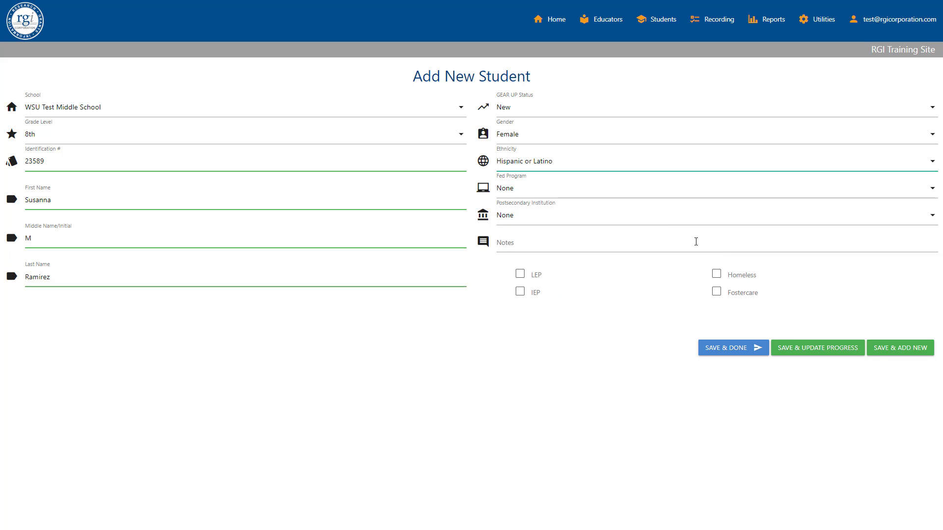
# Choose None for both the student's federal program and postsecondary institution
pyautogui.click(700, 196)
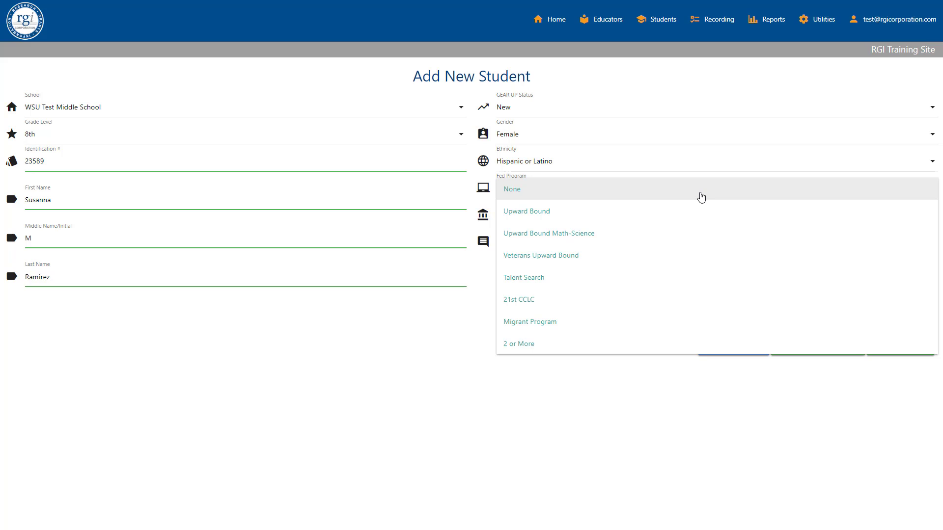
pyautogui.click(700, 197)
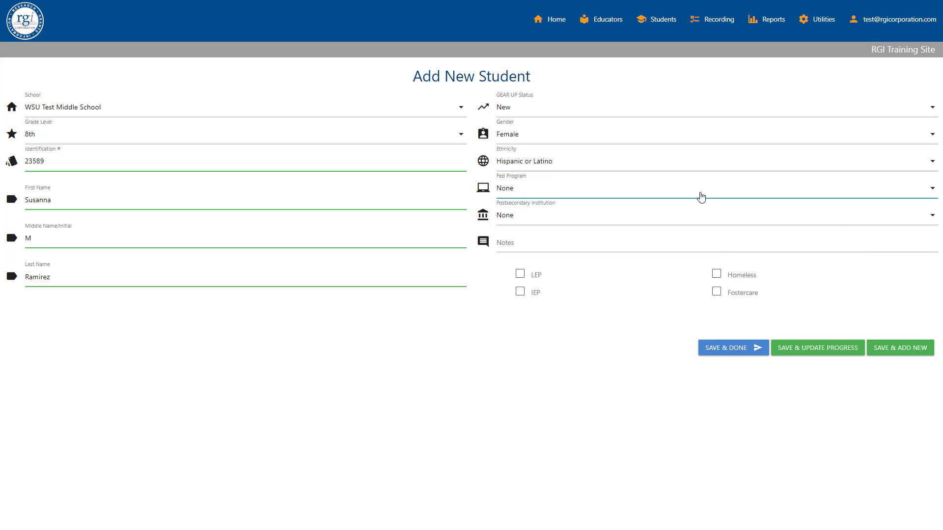
pyautogui.click(699, 221)
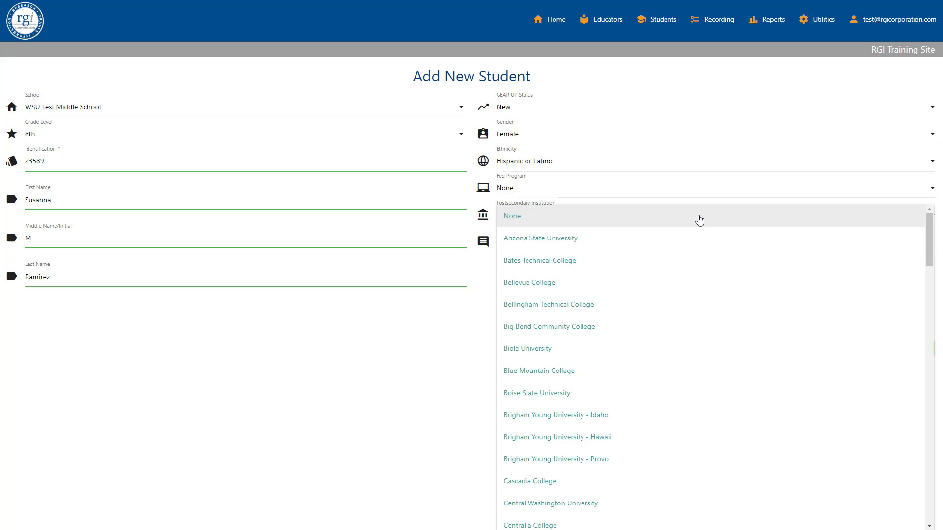
pyautogui.click(699, 220)
# Enter the note "Student participates in GEAR UP Club" and mark the student as LEP
pyautogui.click(592, 242)
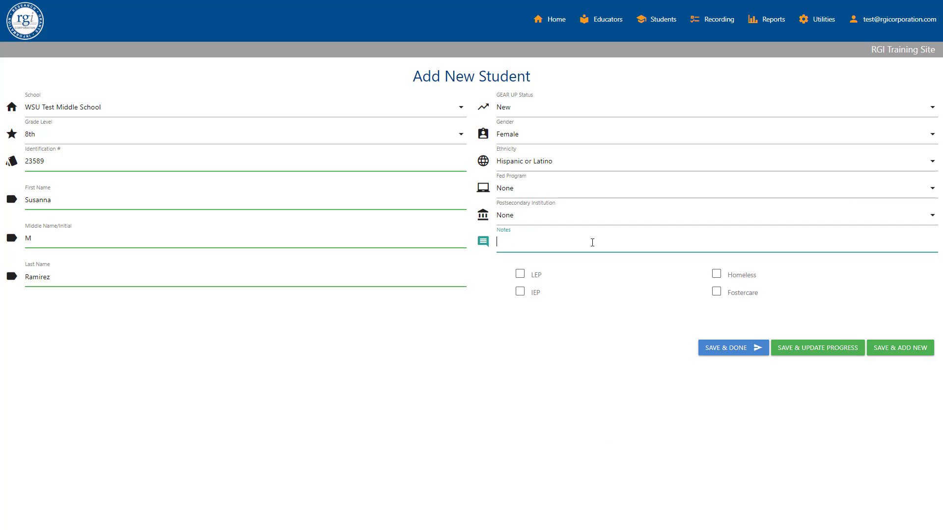
pyautogui.write('Student participates in GEAR UP Club')
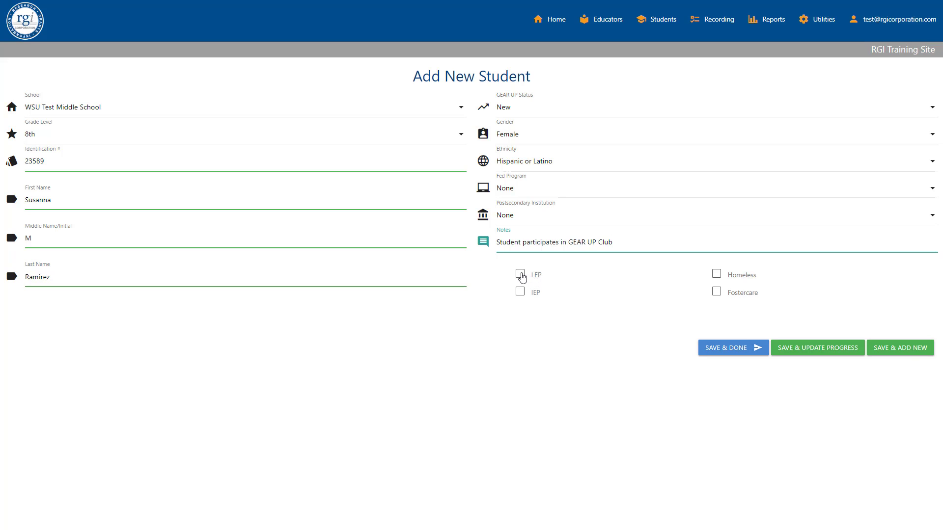
pyautogui.click(520, 274)
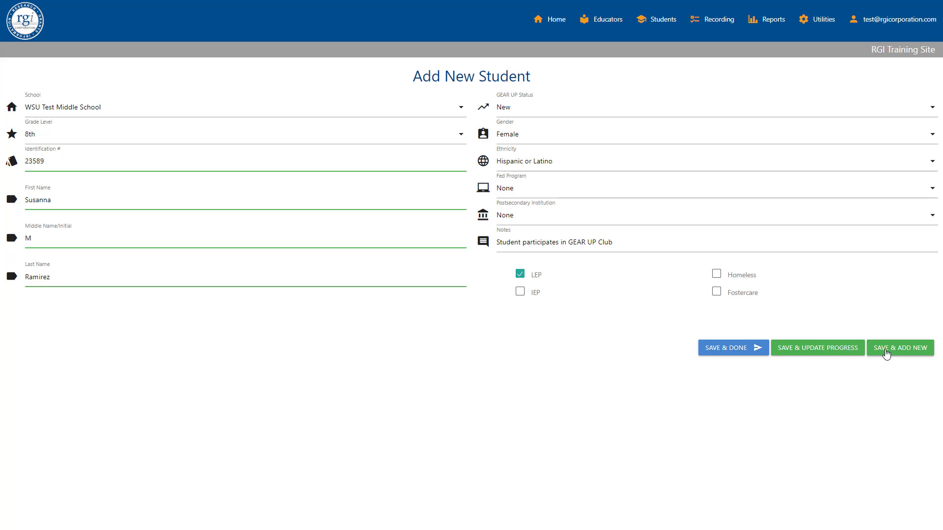
# Save the new student record, view its Student Progress page, and finish the entry
pyautogui.click(797, 348)
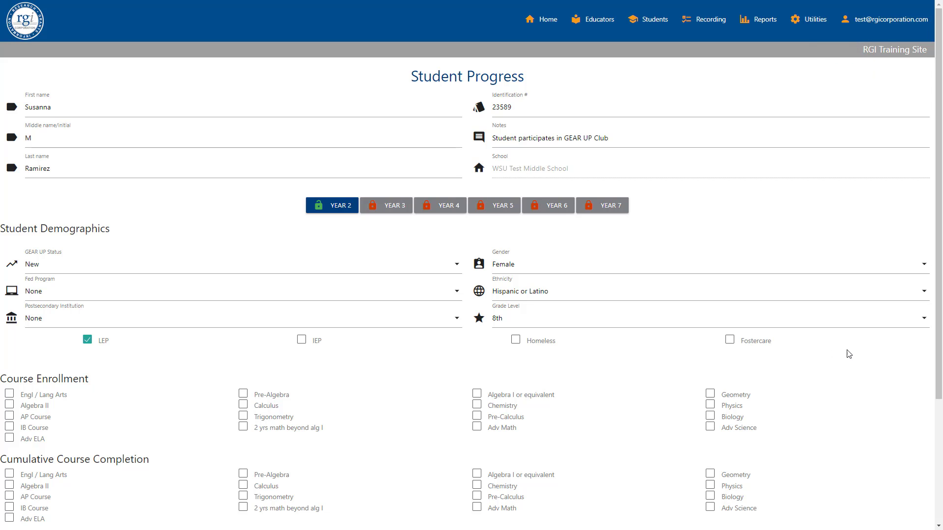
pyautogui.moveTo(939, 347); pyautogui.dragTo(900, 333)
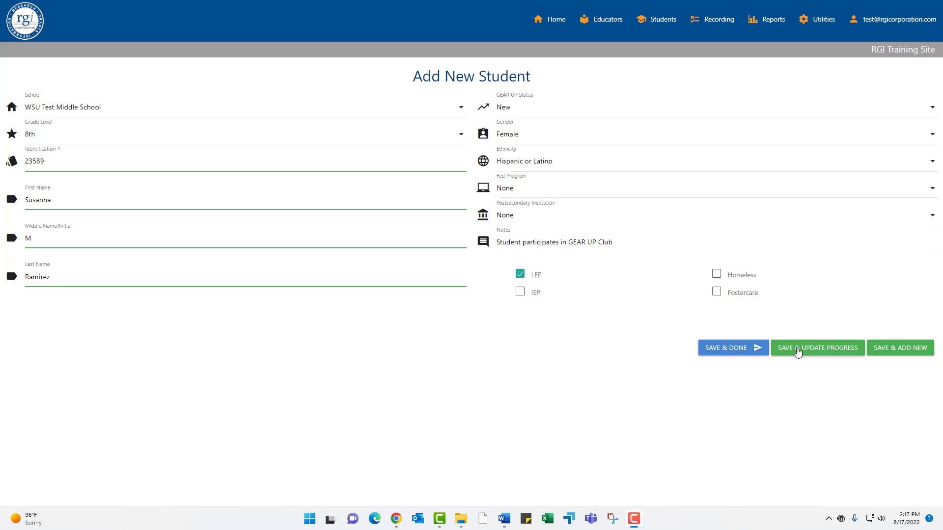
pyautogui.click(726, 350)
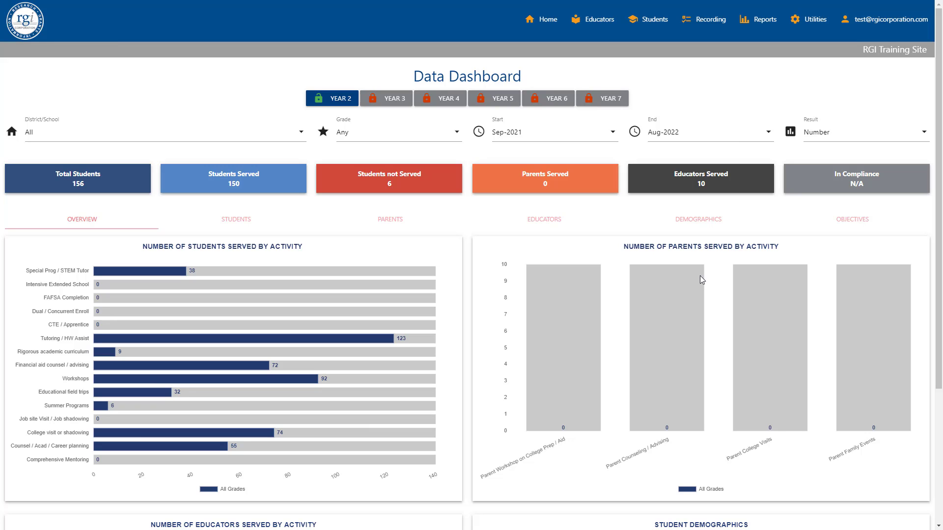
# Open the student search list and filter it to WSU Test Middle School
pyautogui.click(653, 22)
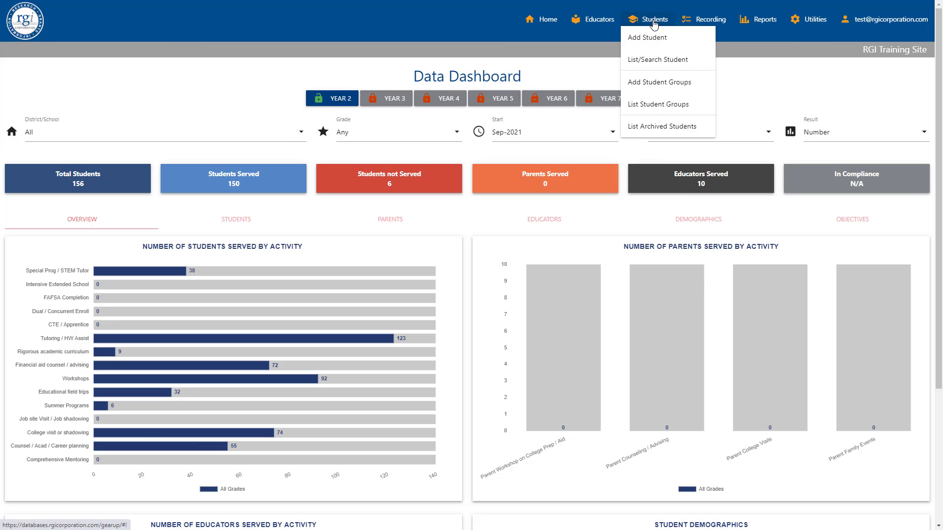
pyautogui.click(652, 60)
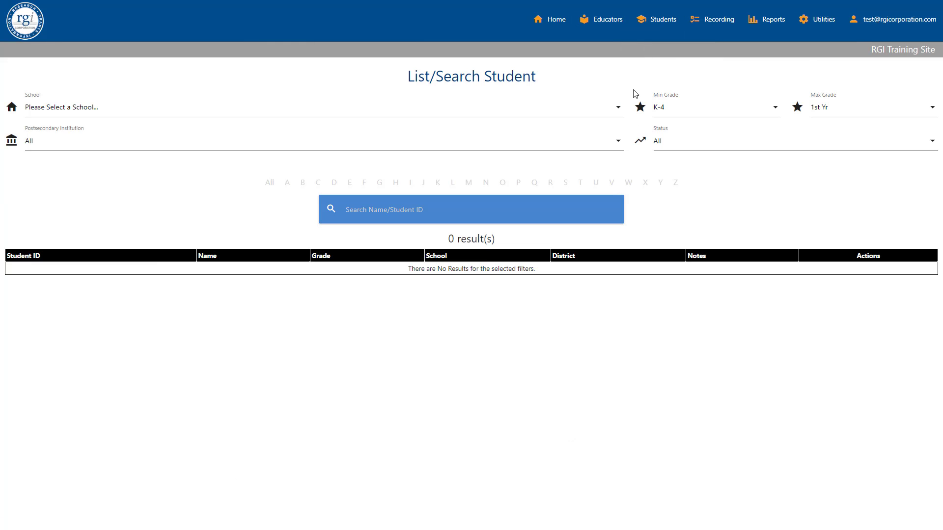
pyautogui.click(619, 108)
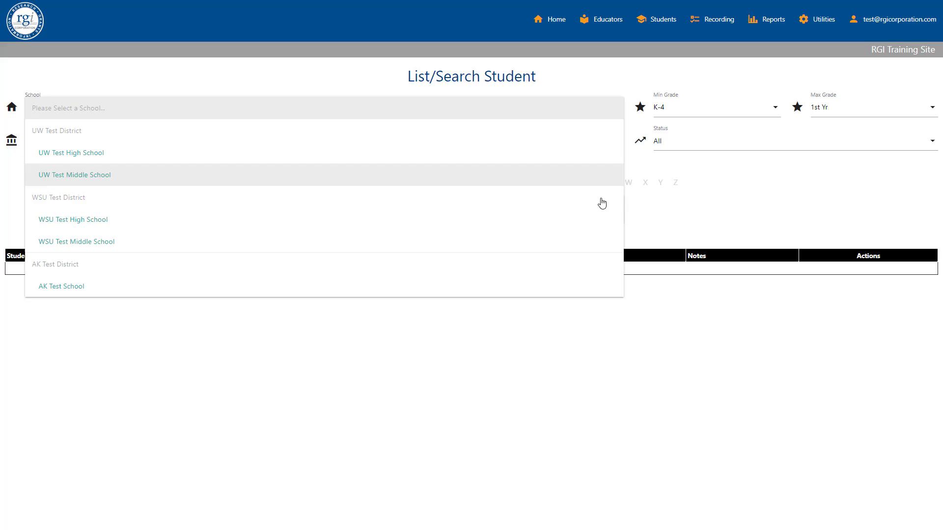
pyautogui.click(599, 242)
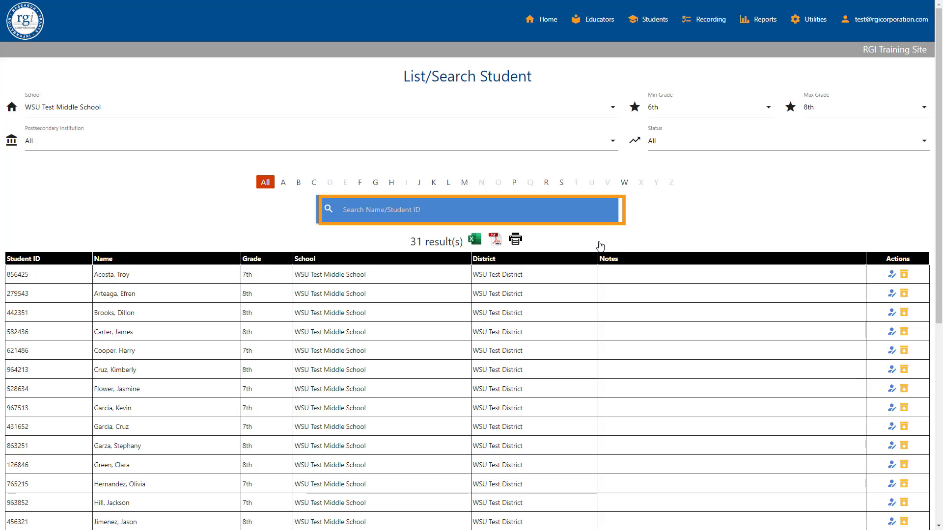
# Narrow the student list to a minimum grade of 8th and status New
pyautogui.click(375, 213)
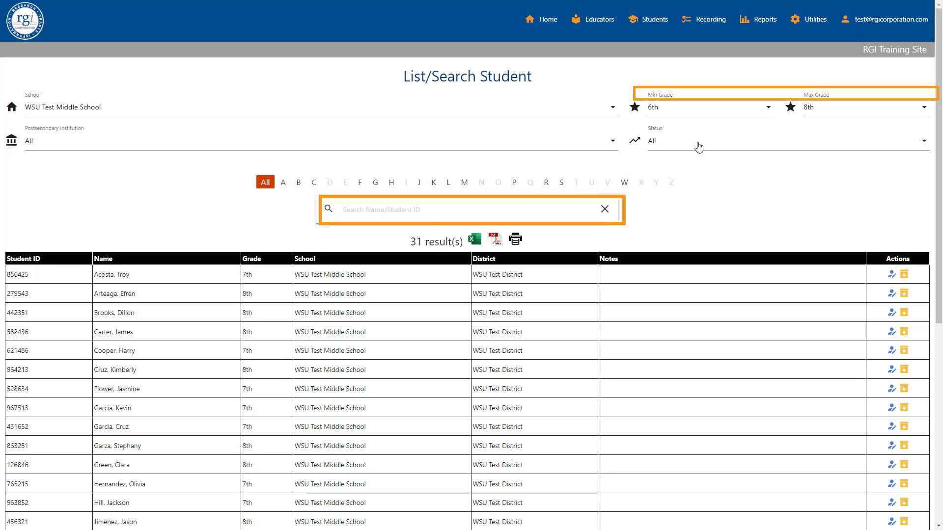
pyautogui.click(726, 108)
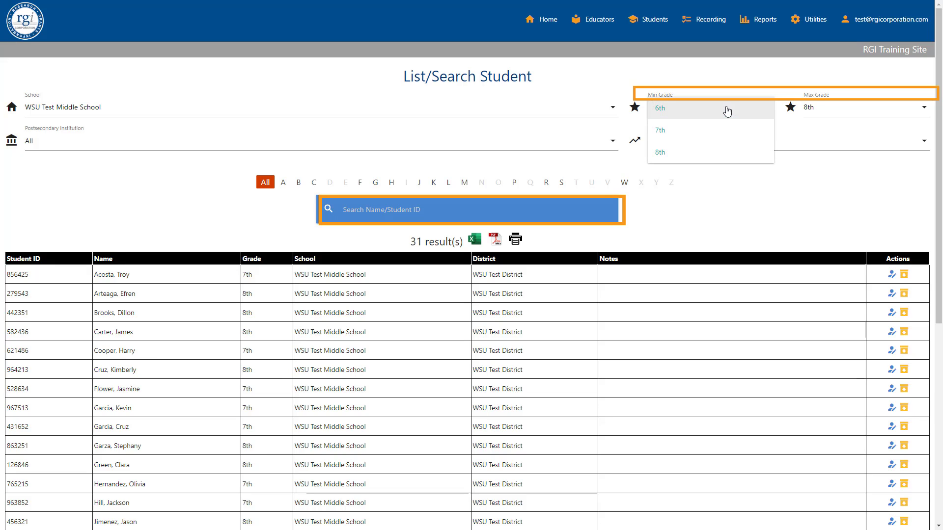
pyautogui.click(715, 157)
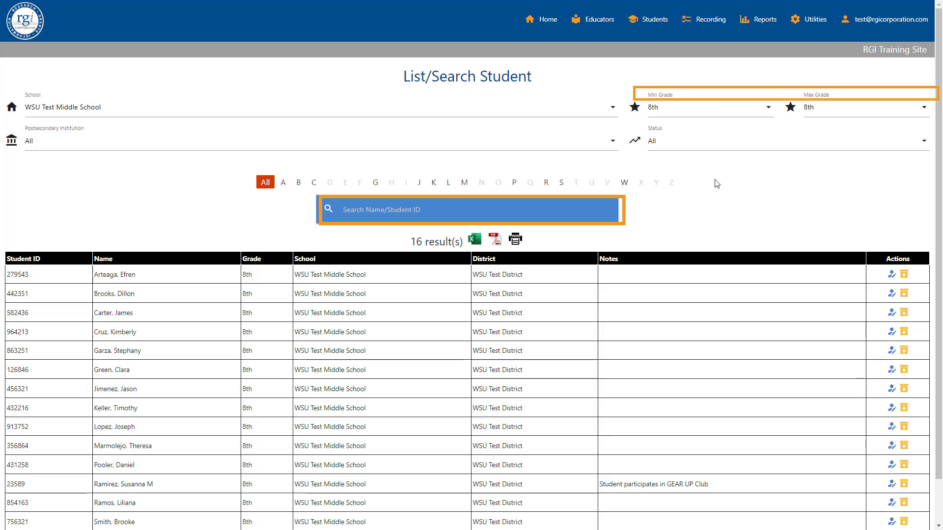
pyautogui.click(713, 146)
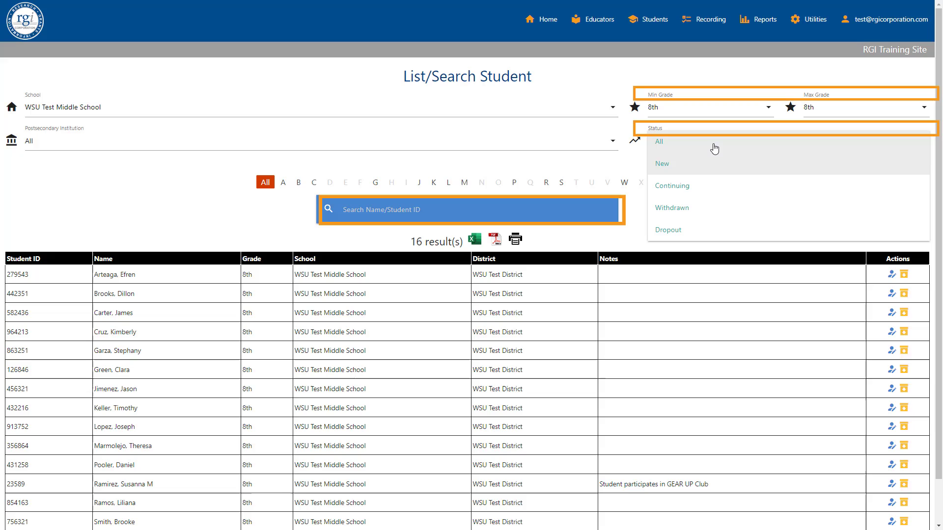
pyautogui.click(711, 166)
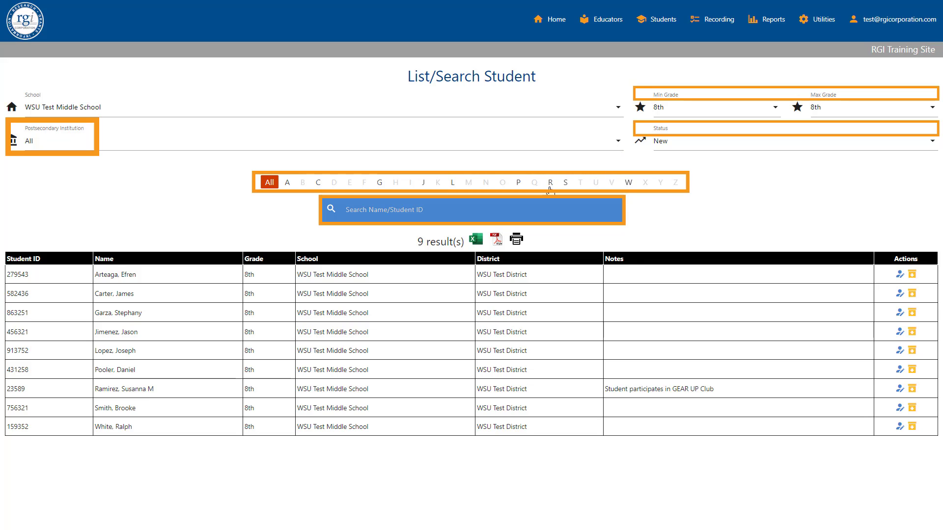
# Filter the list to last names starting with R and open the added student's progress record for editing
pyautogui.click(550, 182)
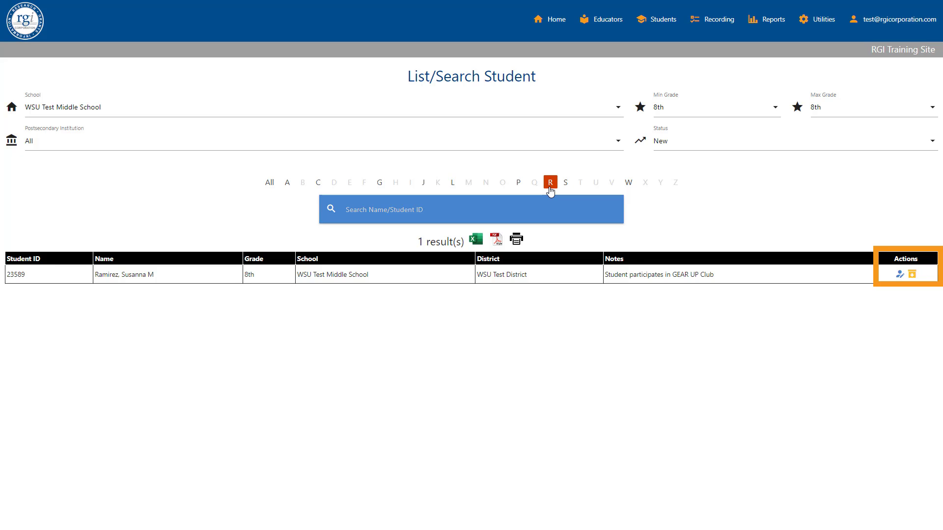
pyautogui.click(899, 275)
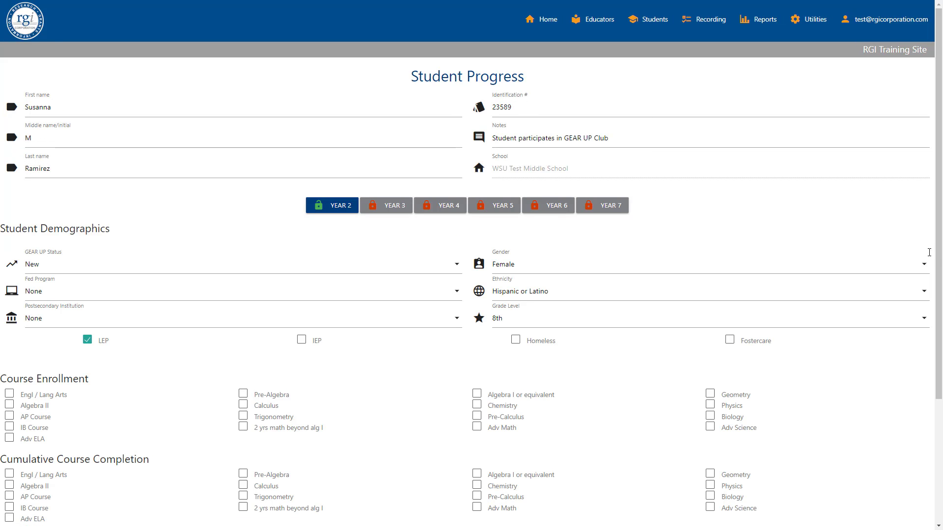
pyautogui.scroll(-2, 927, 309)
pyautogui.scroll(-3, 928, 310)
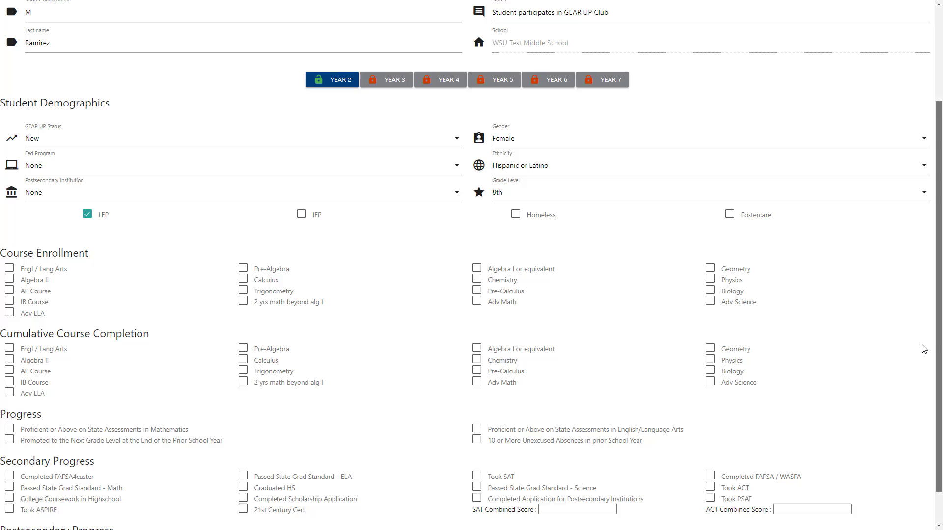